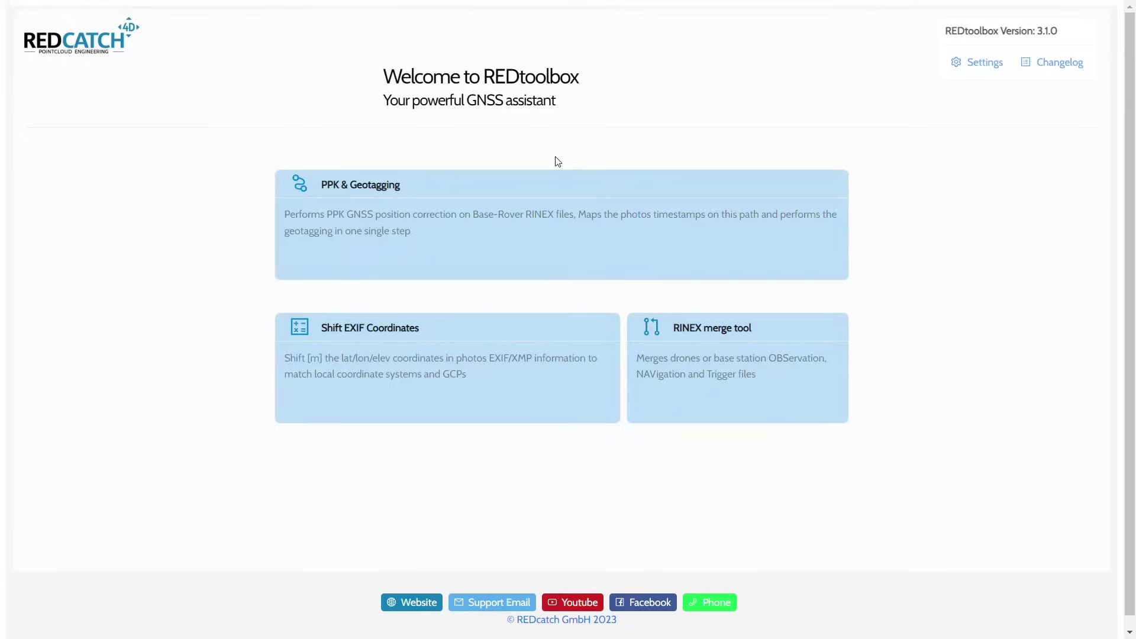
# - Open Shift EXIF Coordinates, keeping folder selection with subfolder search off
pyautogui.click(338, 403)
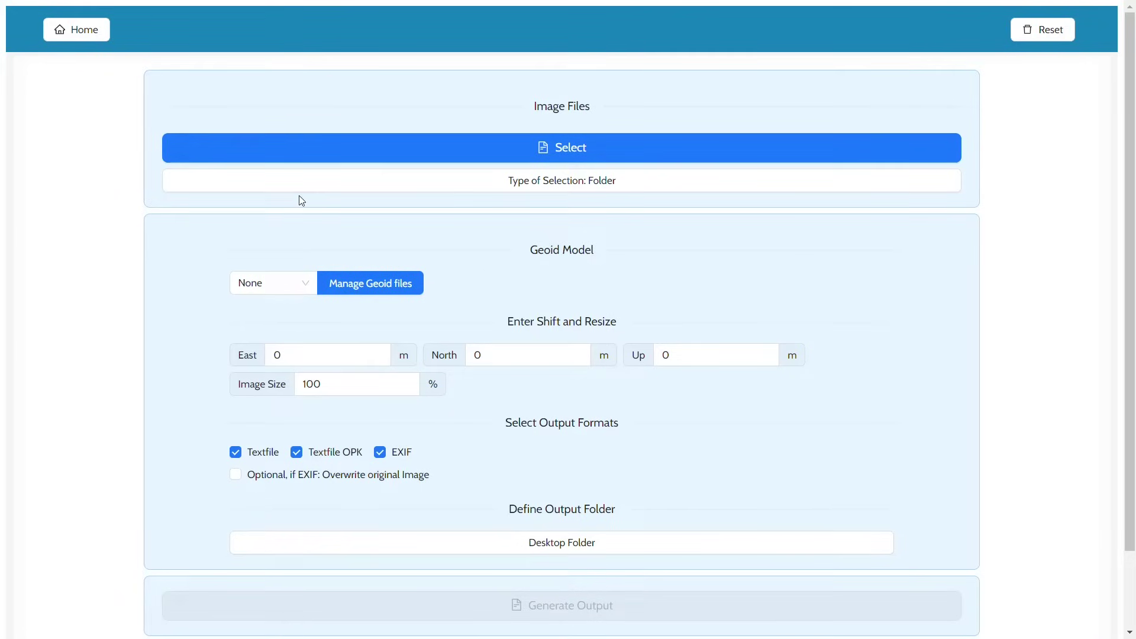
pyautogui.click(310, 180)
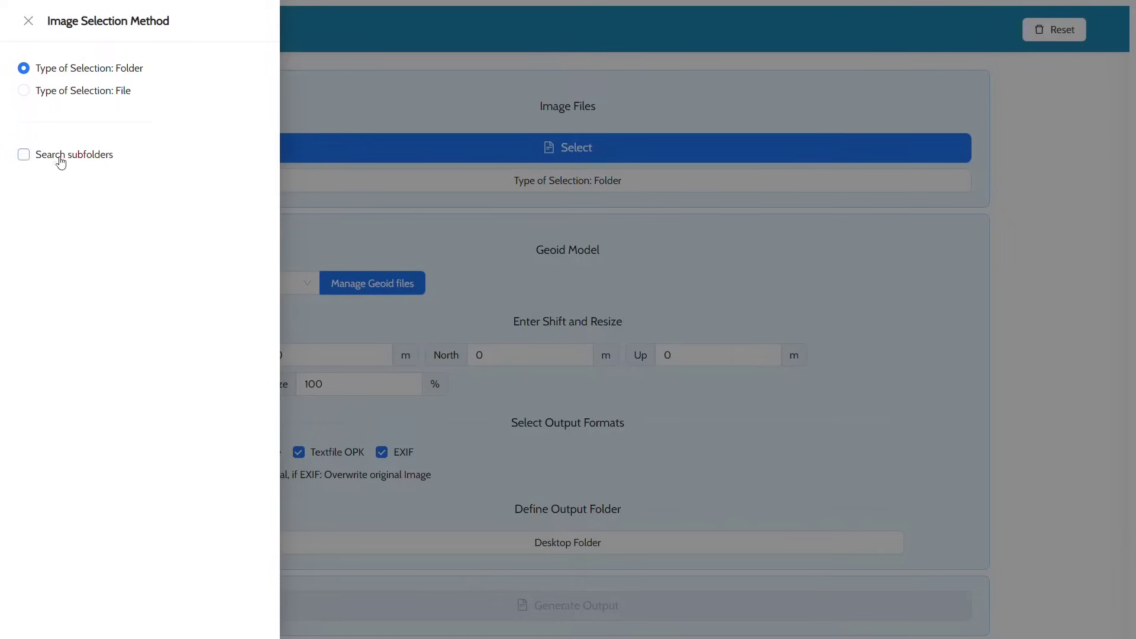
pyautogui.click(24, 154)
pyautogui.click(24, 154)
pyautogui.click(299, 108)
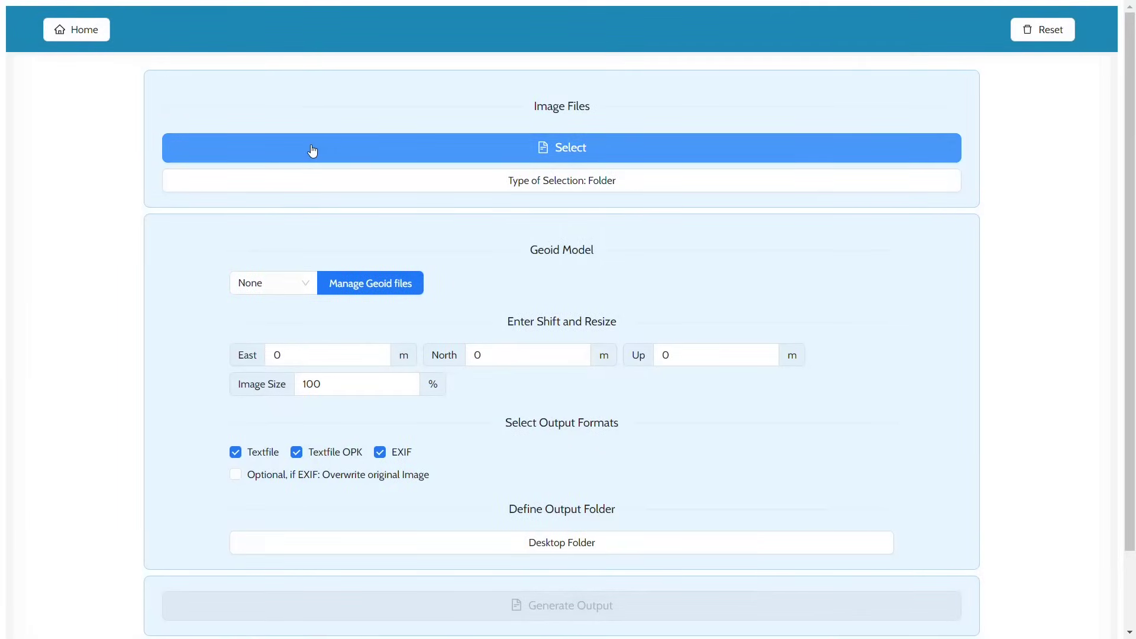
# - Choose the Desktop 'Geoimages' folder as the image source
pyautogui.click(312, 149)
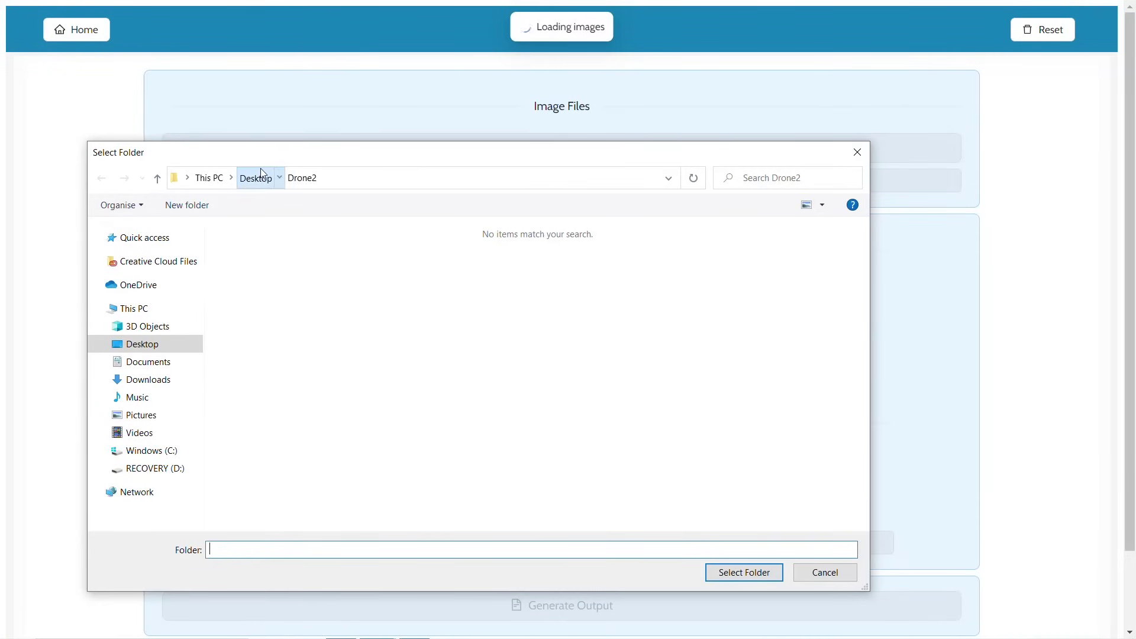
pyautogui.click(255, 178)
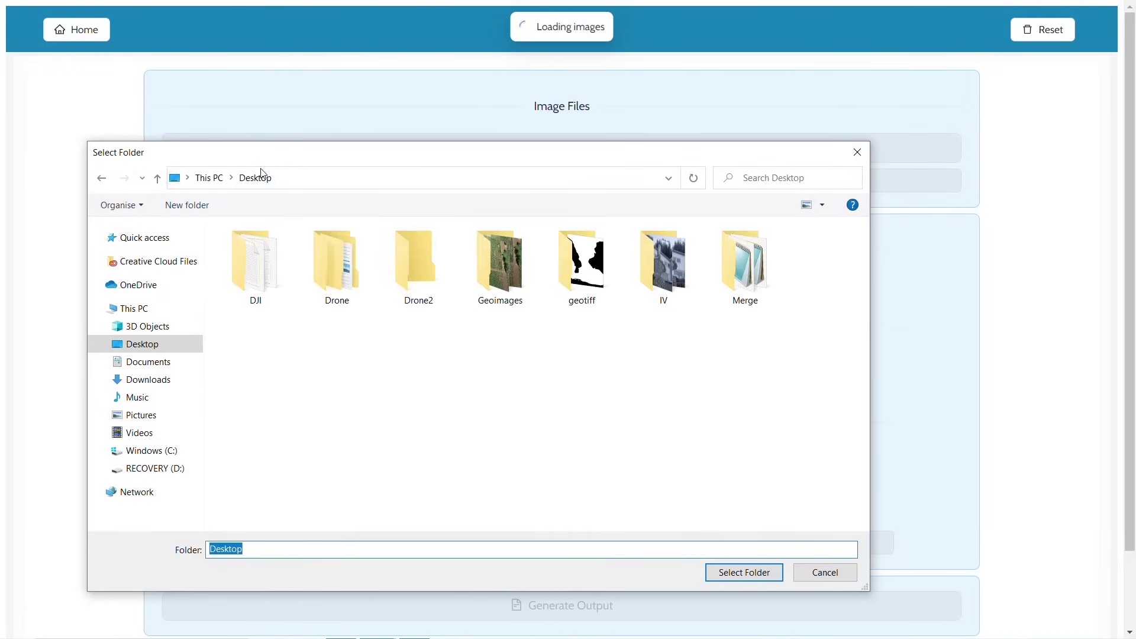
pyautogui.click(501, 275)
pyautogui.click(741, 572)
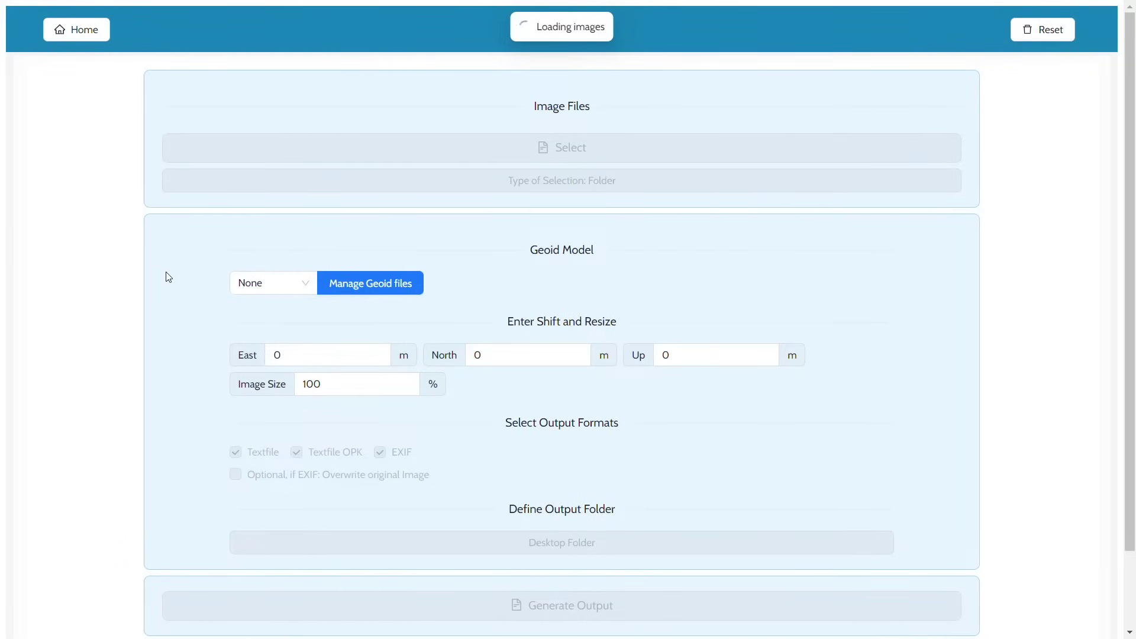
pyautogui.scroll(-2, 166, 277)
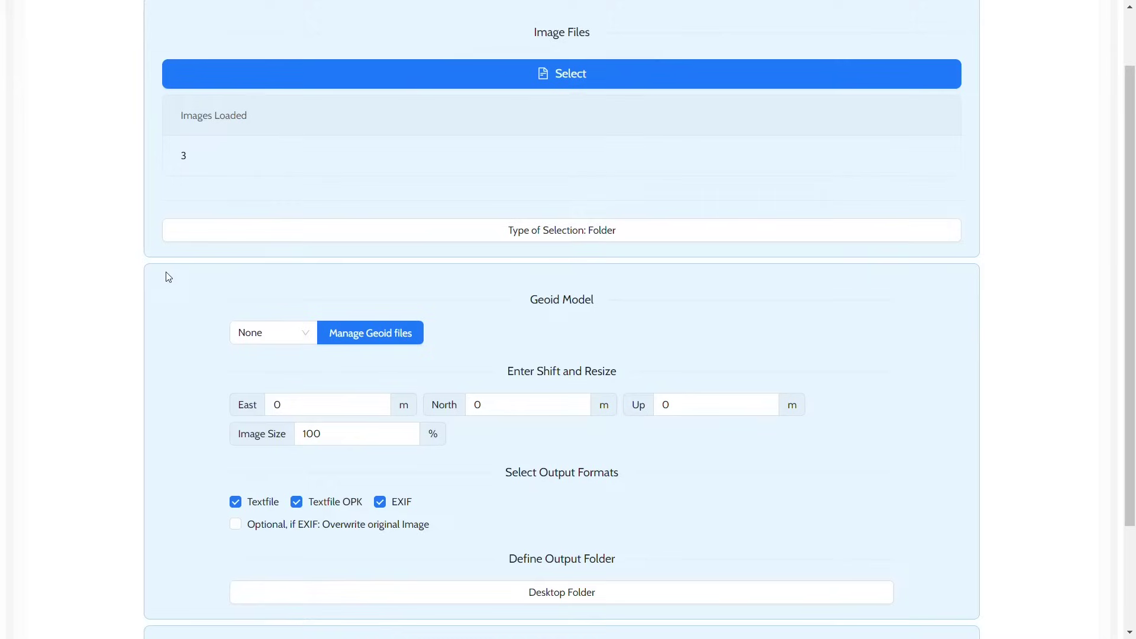
# - Enter shift values of East 10, North 10.2 and Up 10 metres
pyautogui.click(280, 405)
pyautogui.press('BackSpace')
pyautogui.write('10')
pyautogui.click(502, 407)
pyautogui.press('BackSpace')
pyautogui.write('10.')
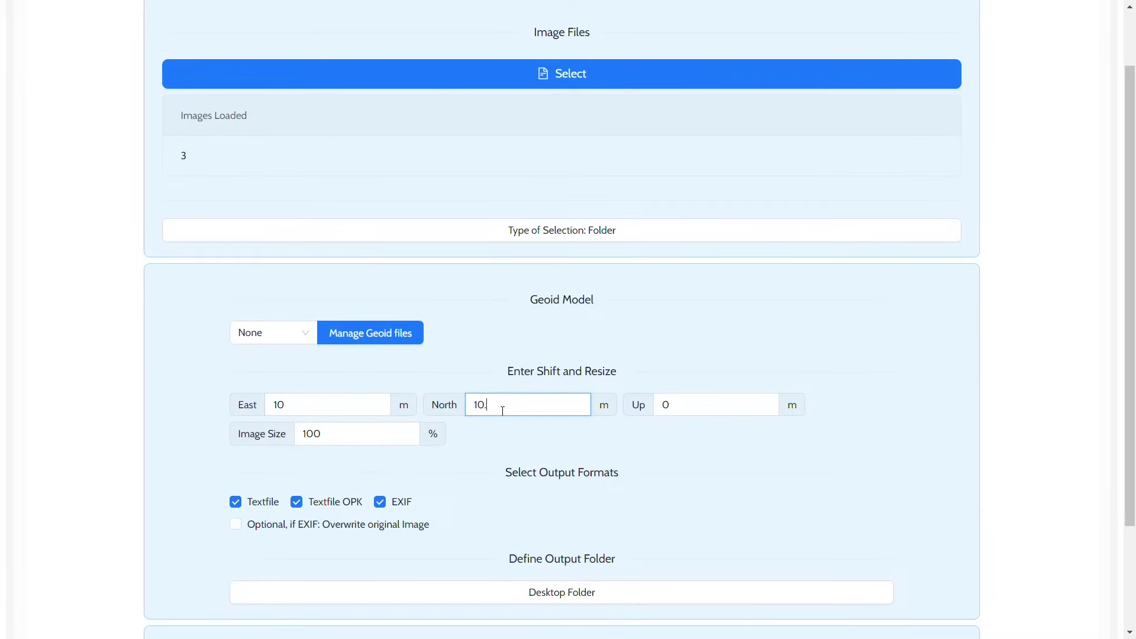
pyautogui.write('20')
pyautogui.click(666, 404)
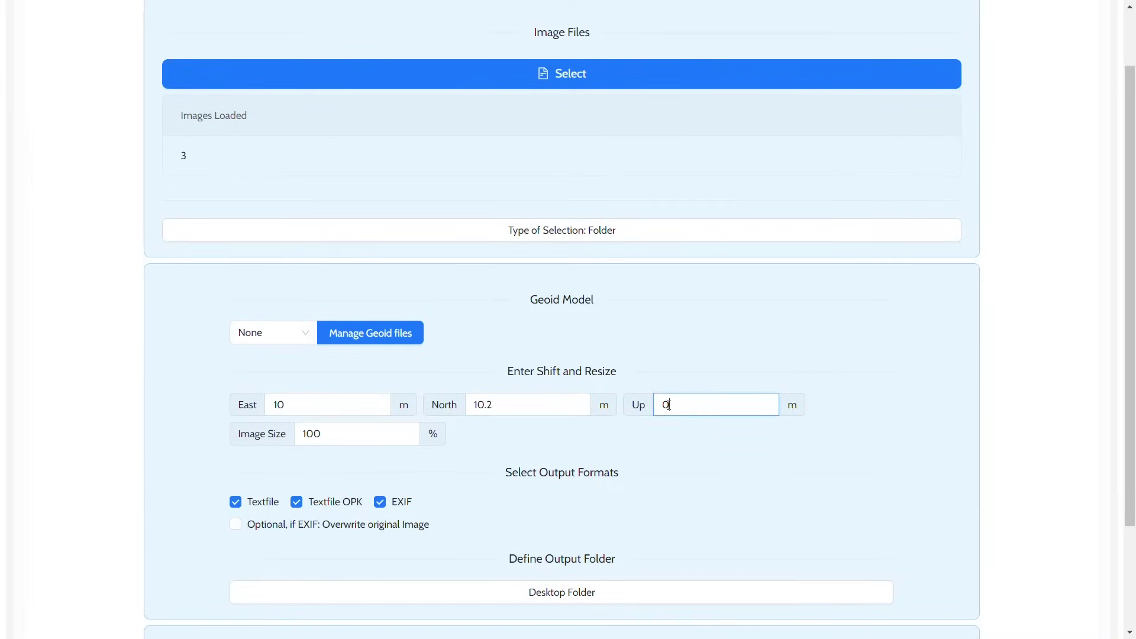
pyautogui.press('BackSpace')
pyautogui.write('10')
pyautogui.scroll(-2, 396, 441)
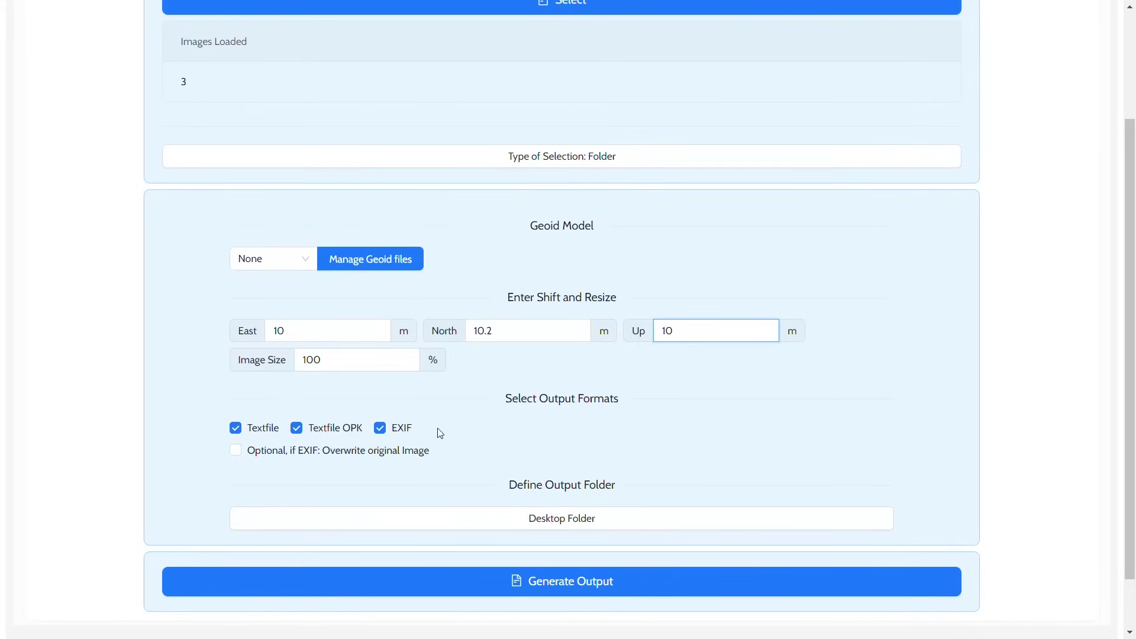
pyautogui.click(342, 517)
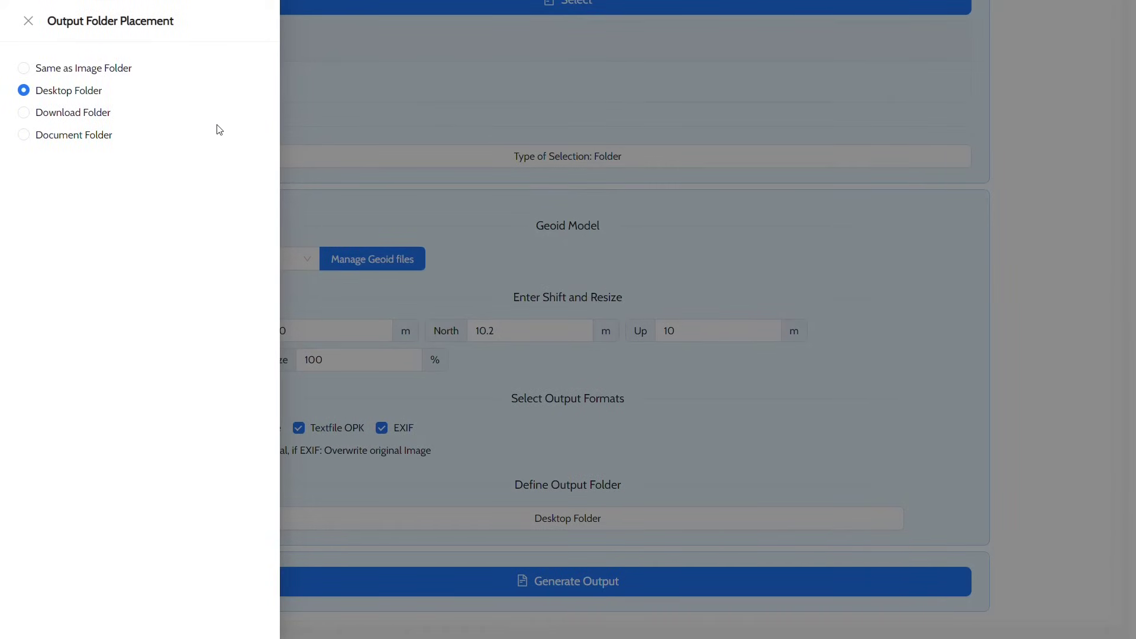
pyautogui.click(346, 123)
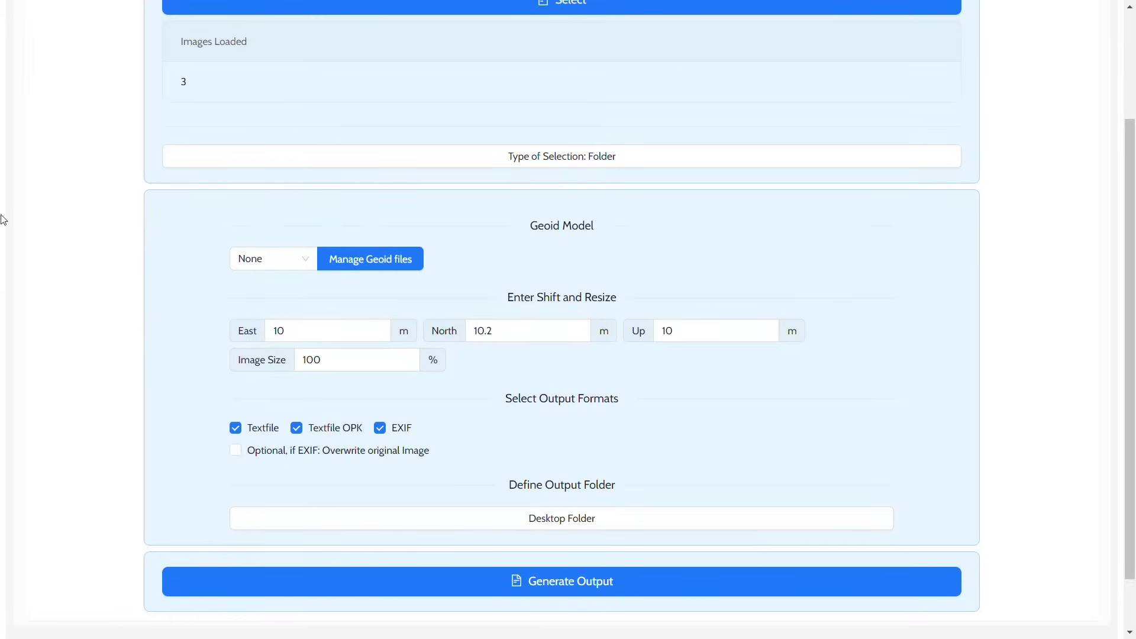
pyautogui.scroll(-2, 121, 534)
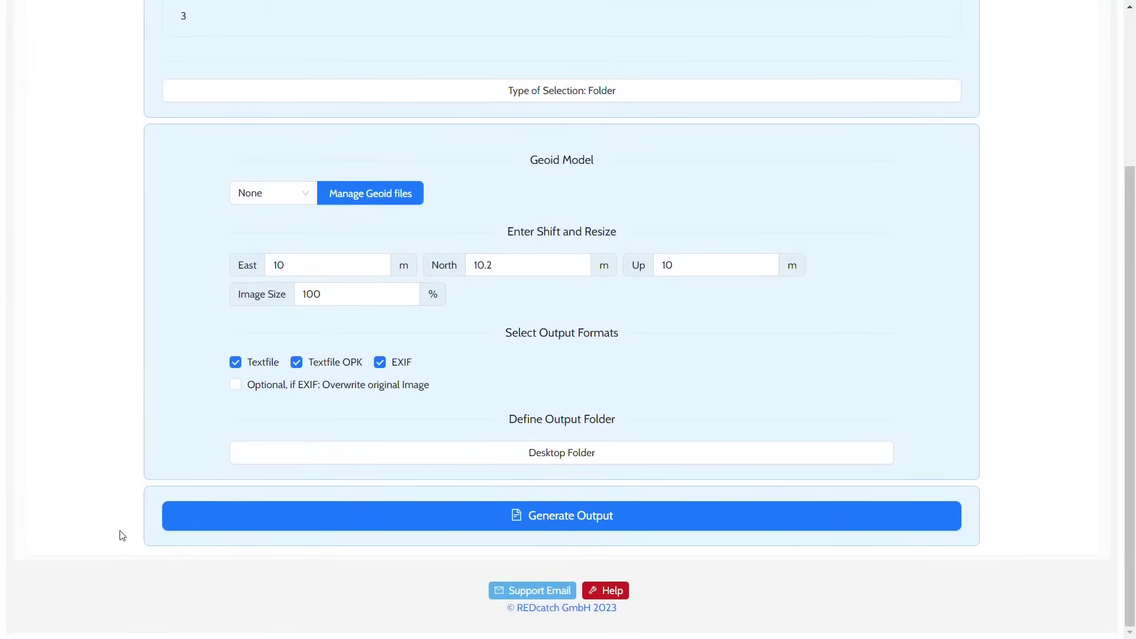
# - Run Generate Output to shift and export the three images
pyautogui.click(165, 514)
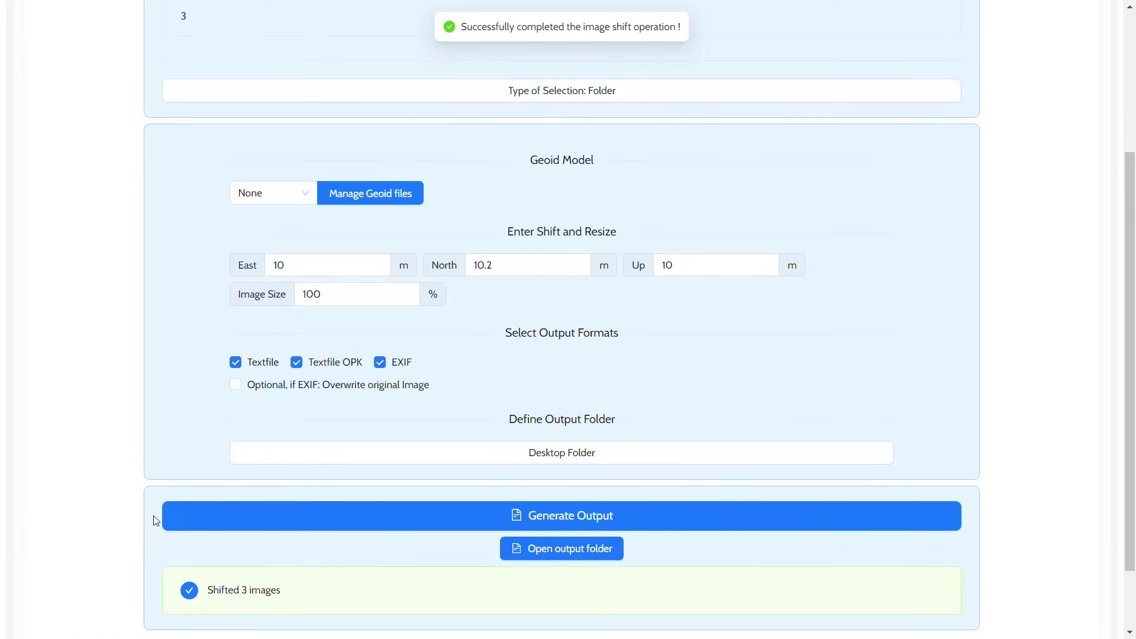
pyautogui.scroll(-2, 153, 516)
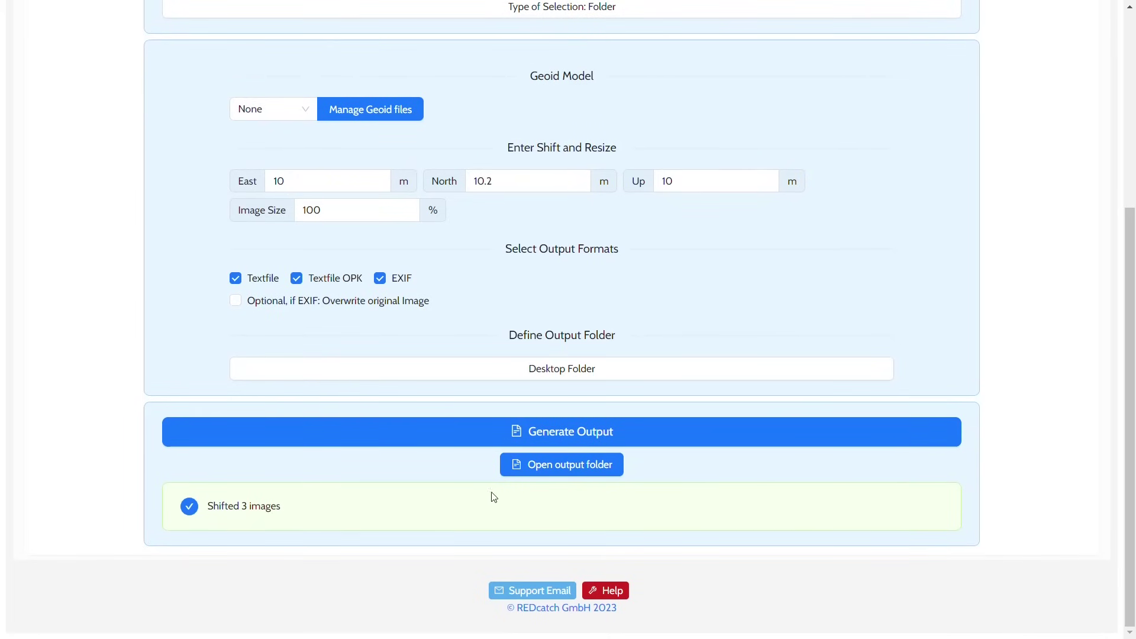
# - Open the dated REDToolBoxOutput folder on the Desktop in File Explorer
pyautogui.click(522, 470)
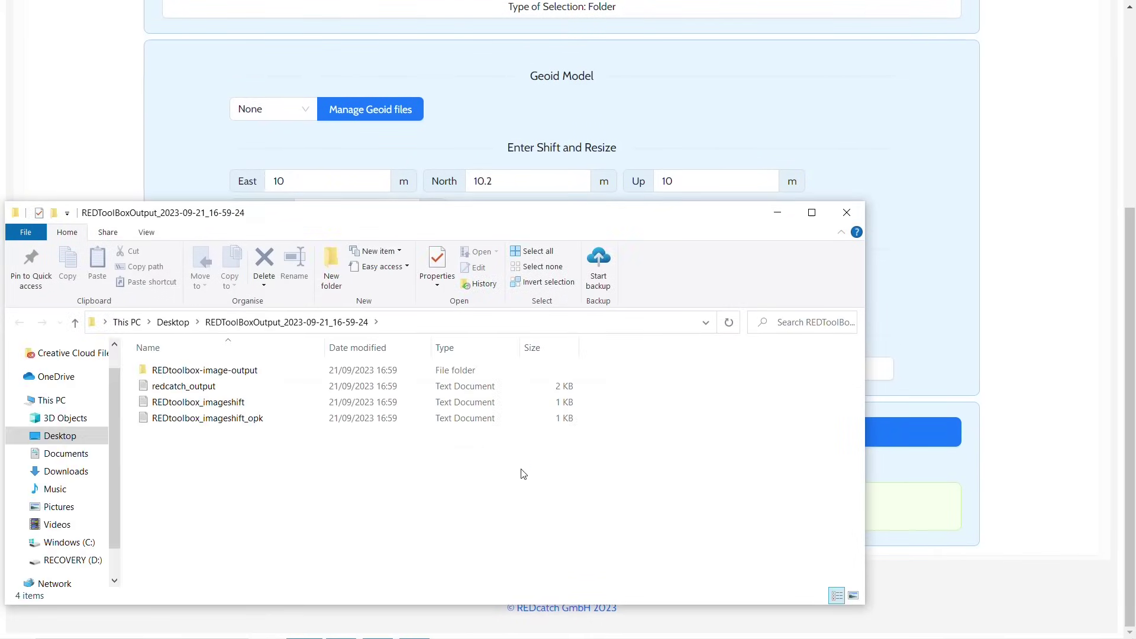